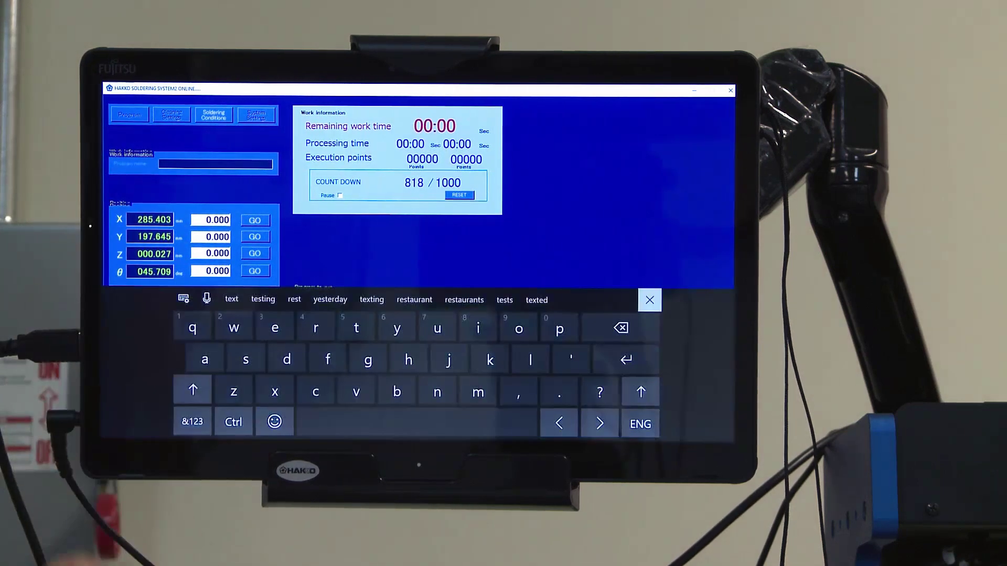
{"action": "type", "text": "0"}
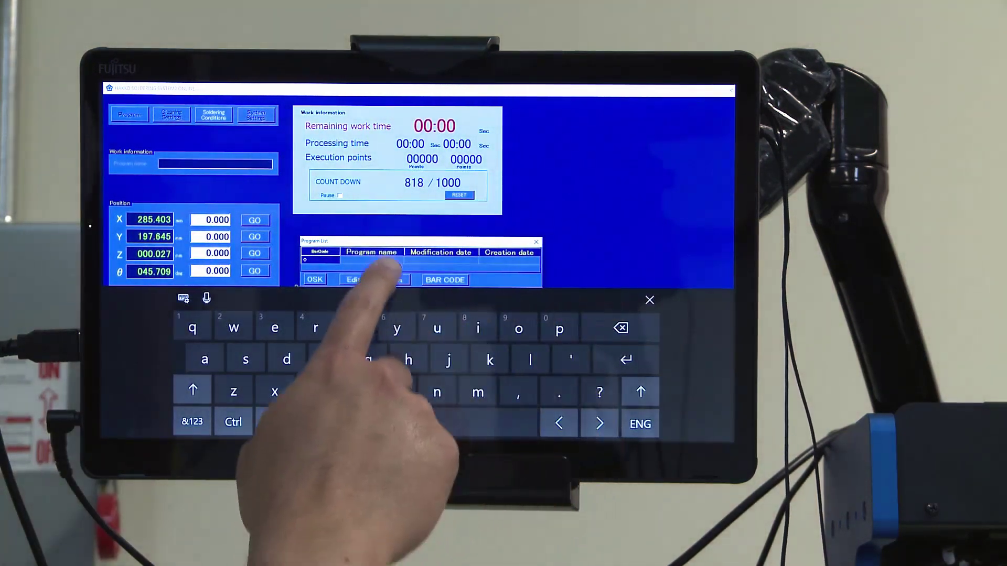
{"action": "type", "text": "t"}
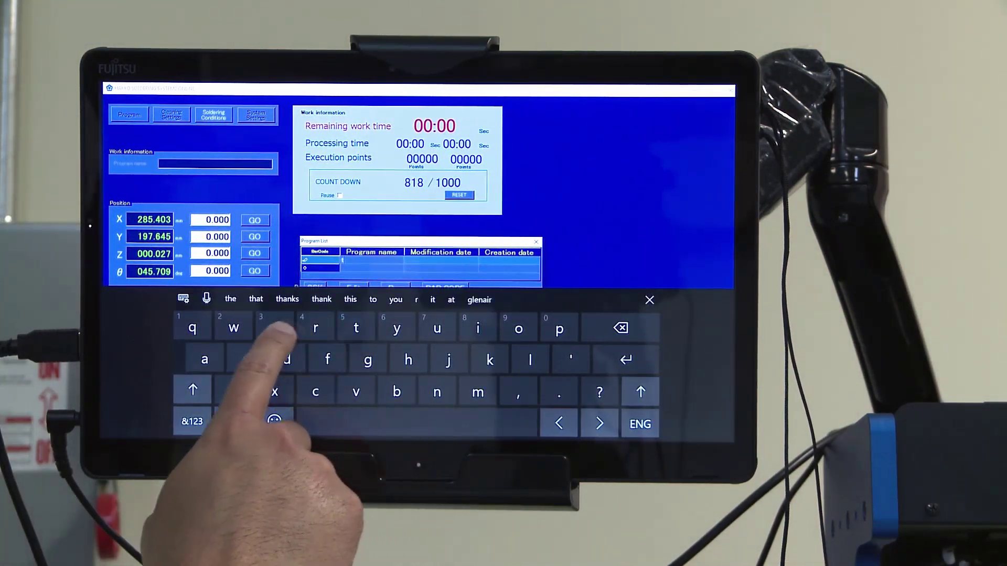
{"action": "type", "text": "est"}
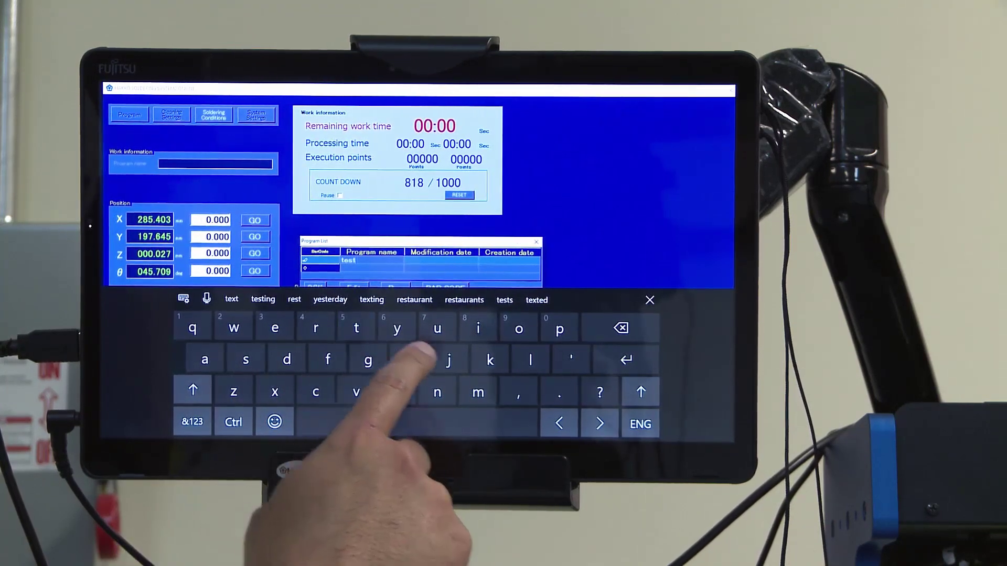
- Open the new 'test' program in the editor and bring up step 1 for point editing
{"action": "left_click", "coordinate": [646, 300]}
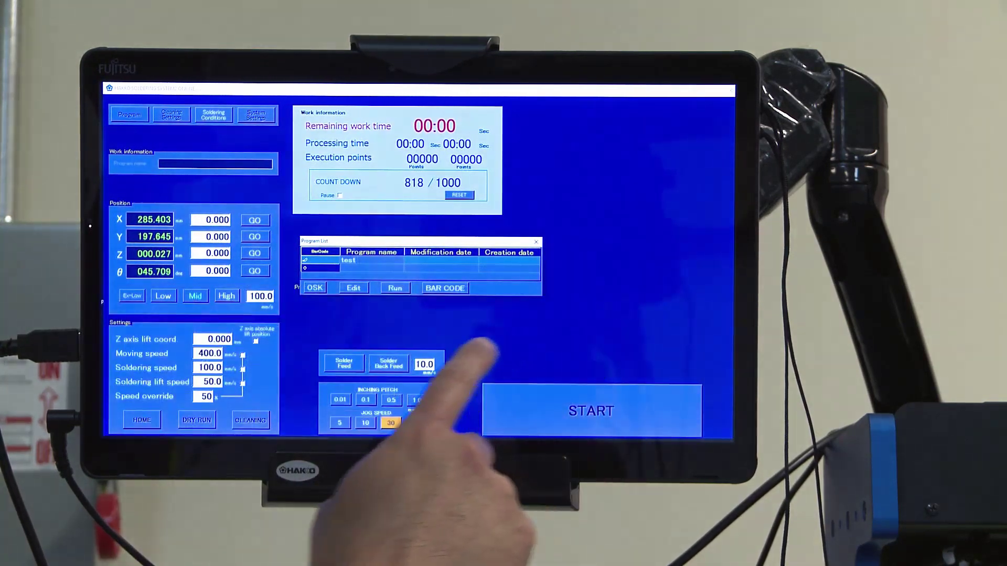
{"action": "left_click", "coordinate": [355, 288]}
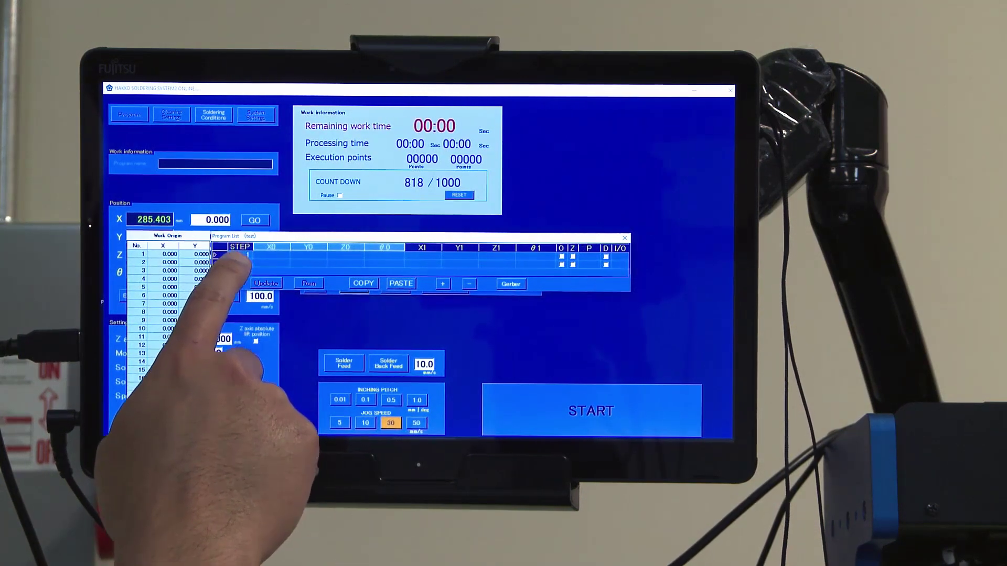
{"action": "double_click", "coordinate": [228, 256]}
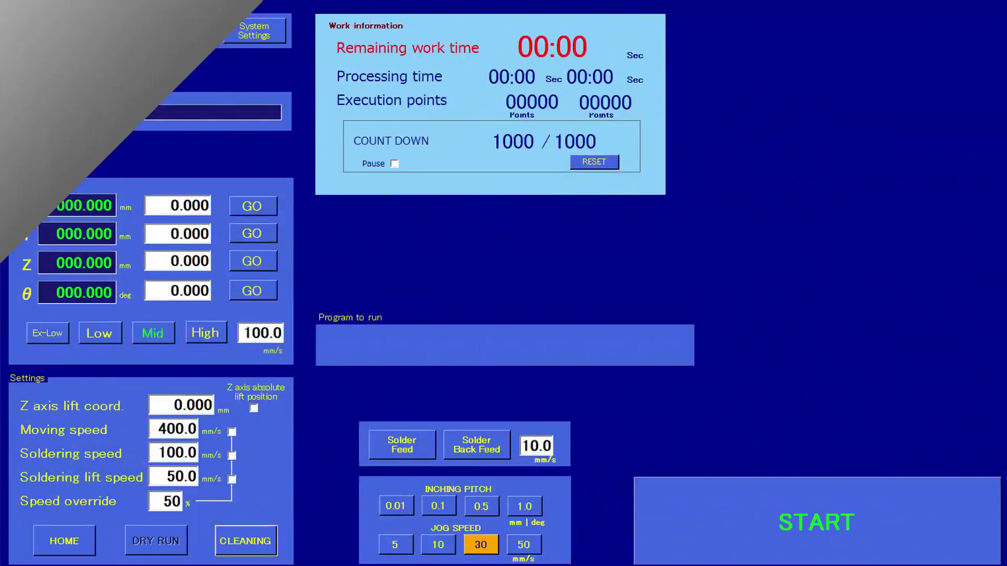